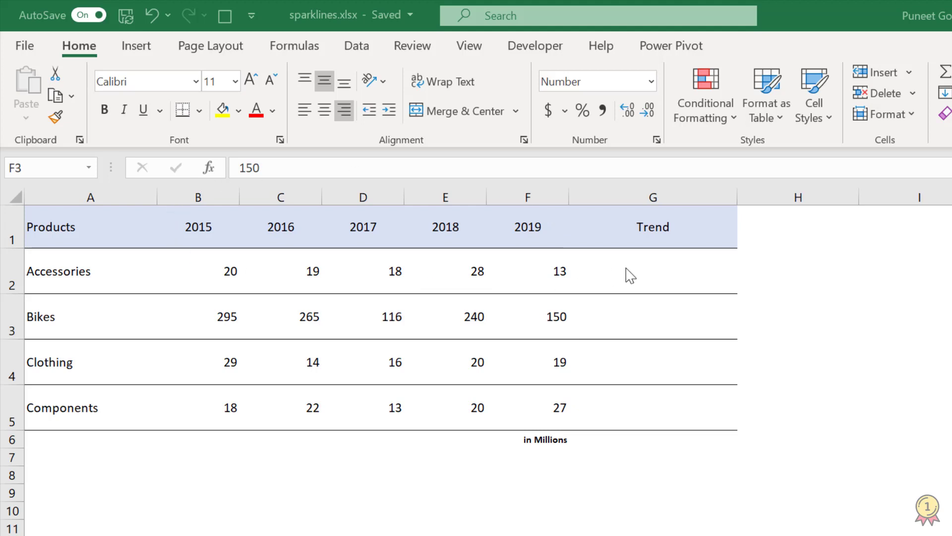
# Select the Accessories Trend cell G2 and switch to the Insert ribbon's sparkline options.
pyautogui.click(644, 277)
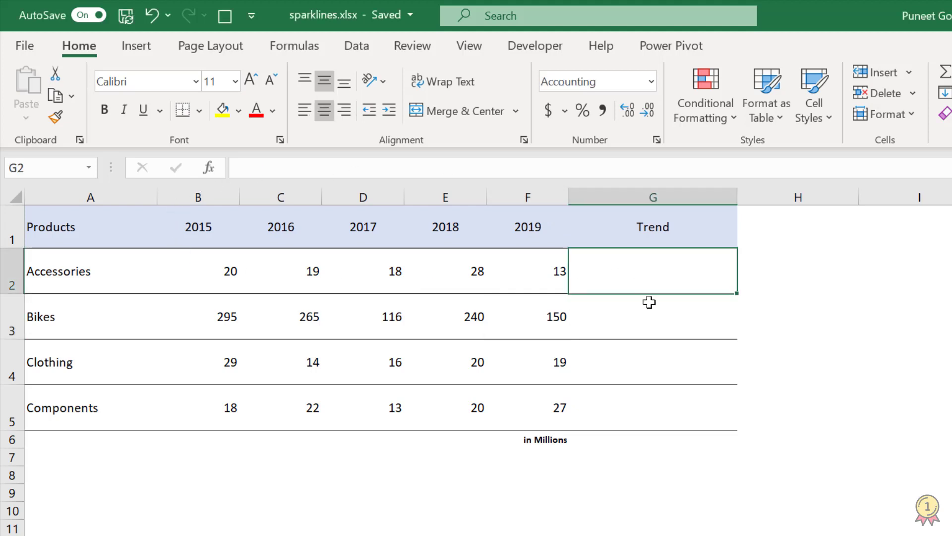
pyautogui.click(138, 46)
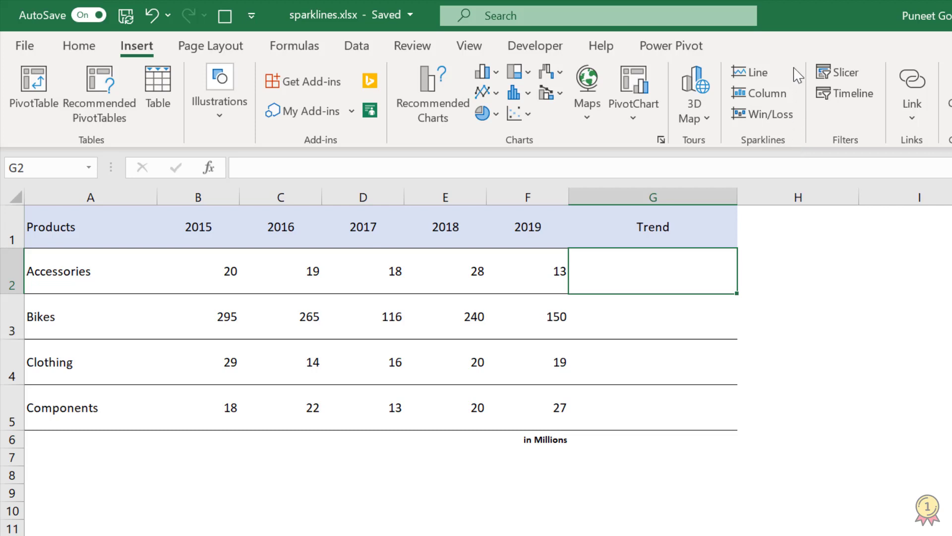
# Insert a line sparkline in G2 from data range B2:F2 and fill it down to G5.
pyautogui.click(763, 73)
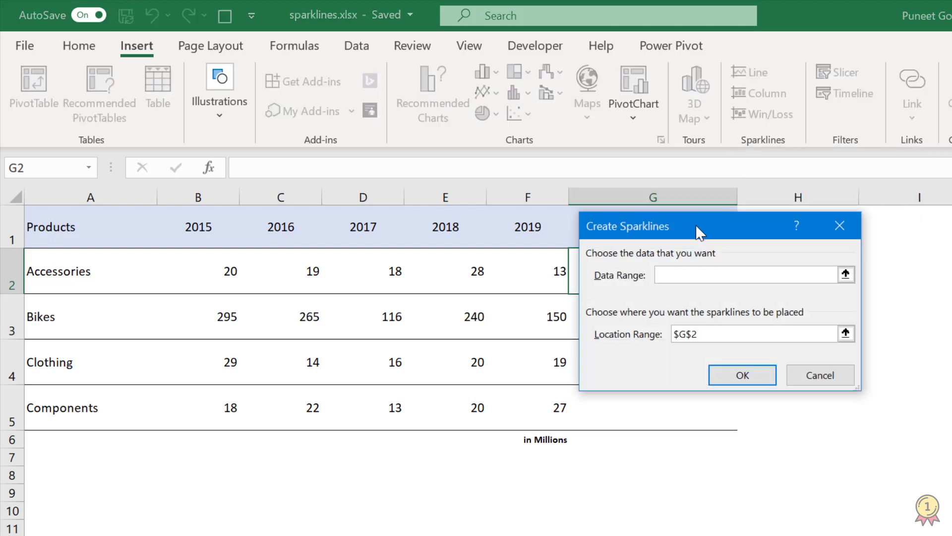
pyautogui.moveTo(697, 224); pyautogui.dragTo(679, 320)
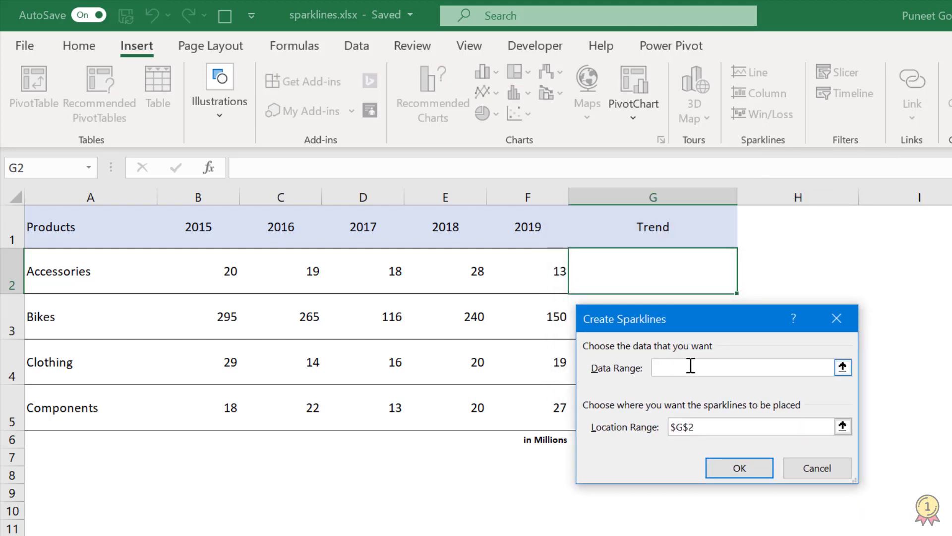
pyautogui.click(843, 369)
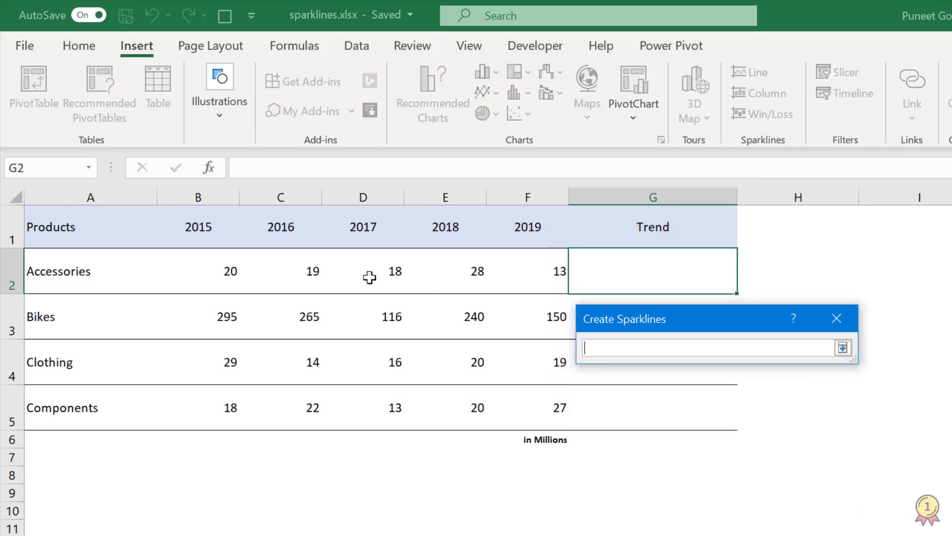
pyautogui.moveTo(225, 270); pyautogui.dragTo(531, 274)
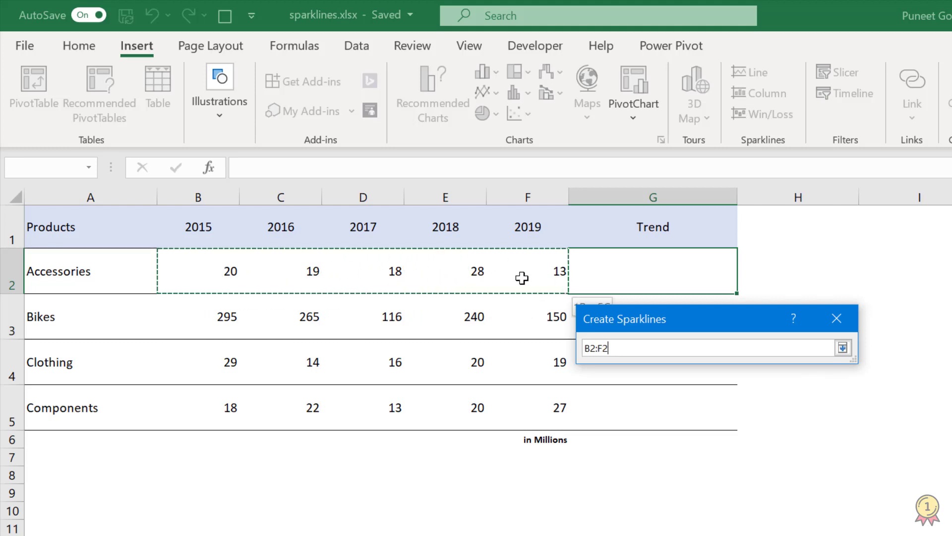
pyautogui.click(843, 348)
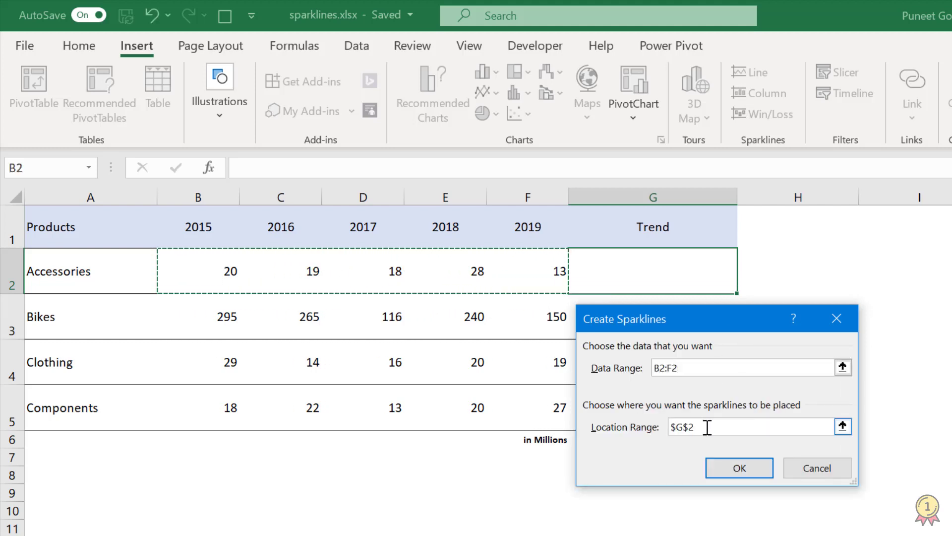
pyautogui.click(676, 427)
pyautogui.click(736, 467)
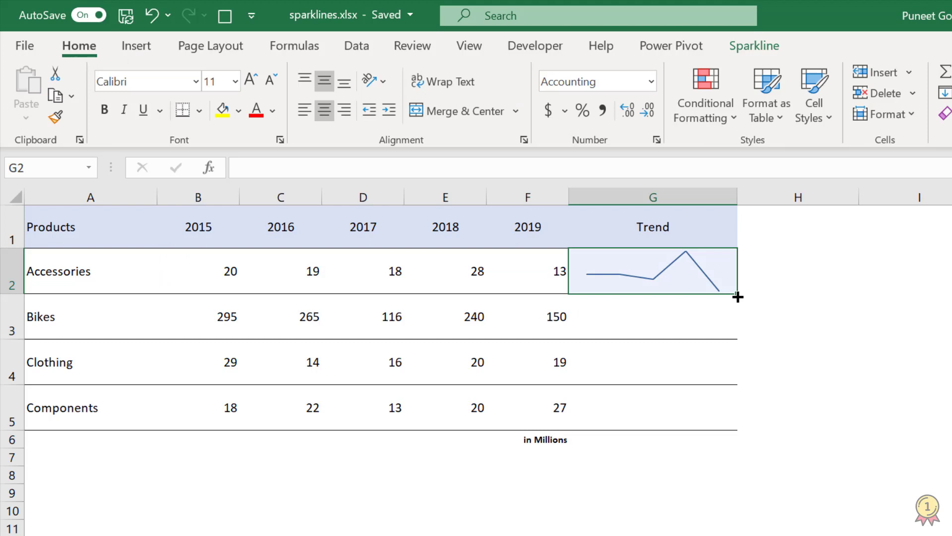
pyautogui.moveTo(738, 293); pyautogui.dragTo(736, 428)
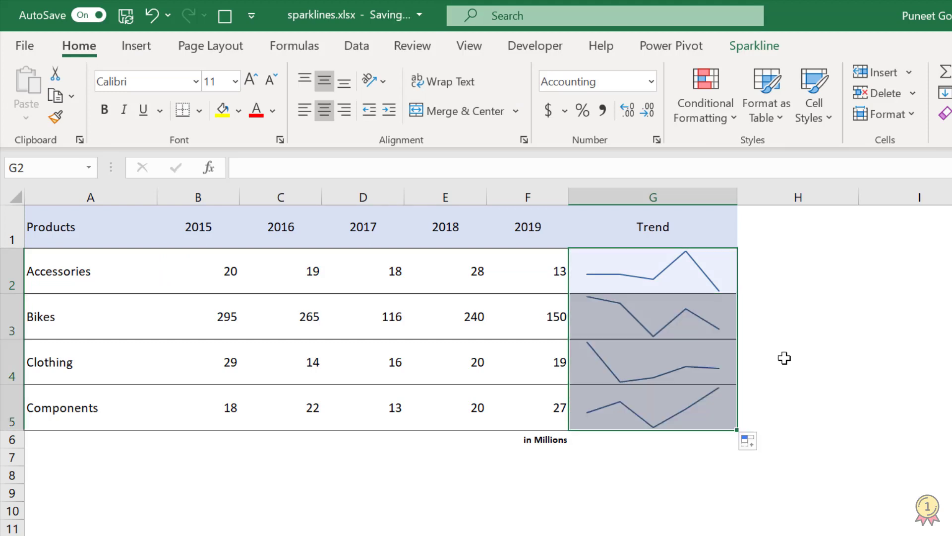
# Try Column and Win/Loss types on the G2:G5 sparklines, then return them to Line.
pyautogui.click(696, 285)
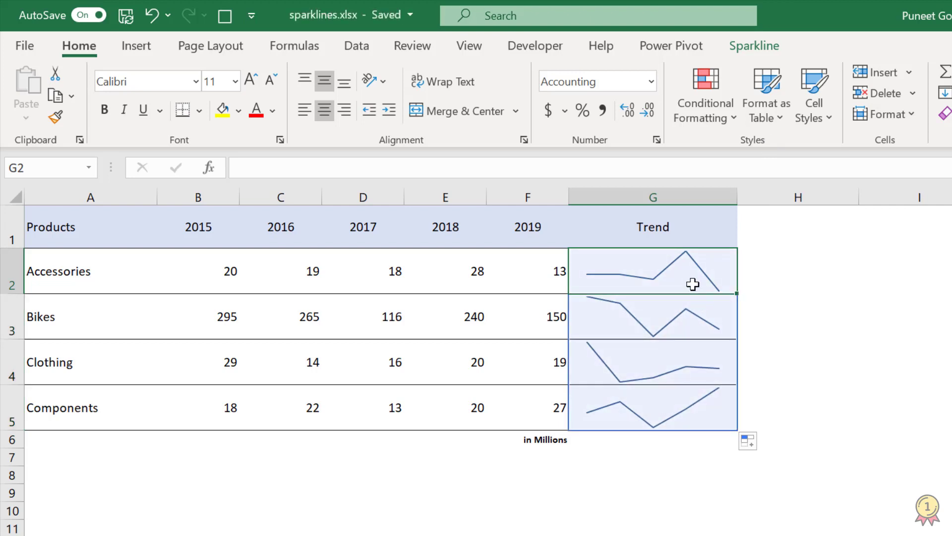
pyautogui.click(744, 53)
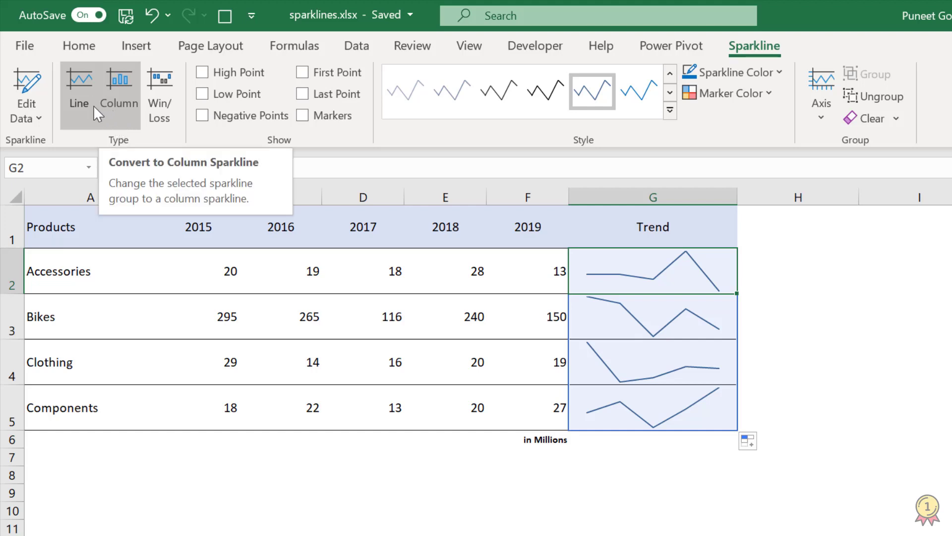
pyautogui.click(115, 104)
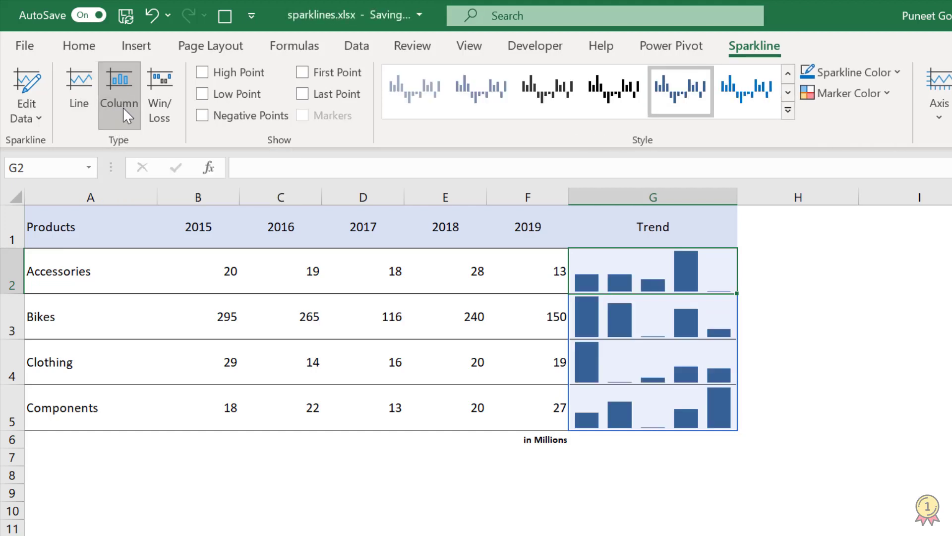
pyautogui.click(159, 105)
pyautogui.click(120, 103)
pyautogui.click(94, 96)
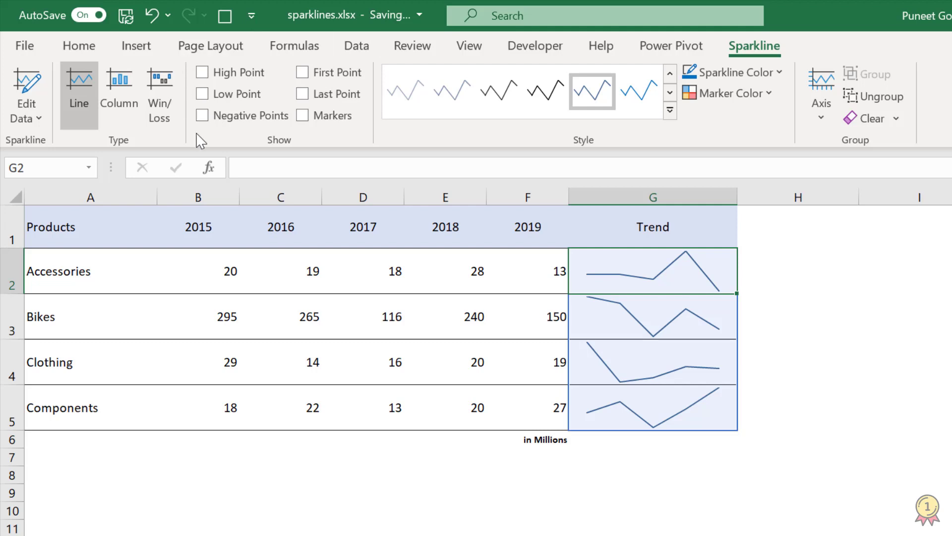
# Turn on sparkline Markers, leaving First, Last and High Point highlights switched off.
pyautogui.click(303, 115)
pyautogui.click(302, 94)
pyautogui.click(304, 73)
pyautogui.click(302, 93)
pyautogui.click(304, 73)
pyautogui.click(203, 73)
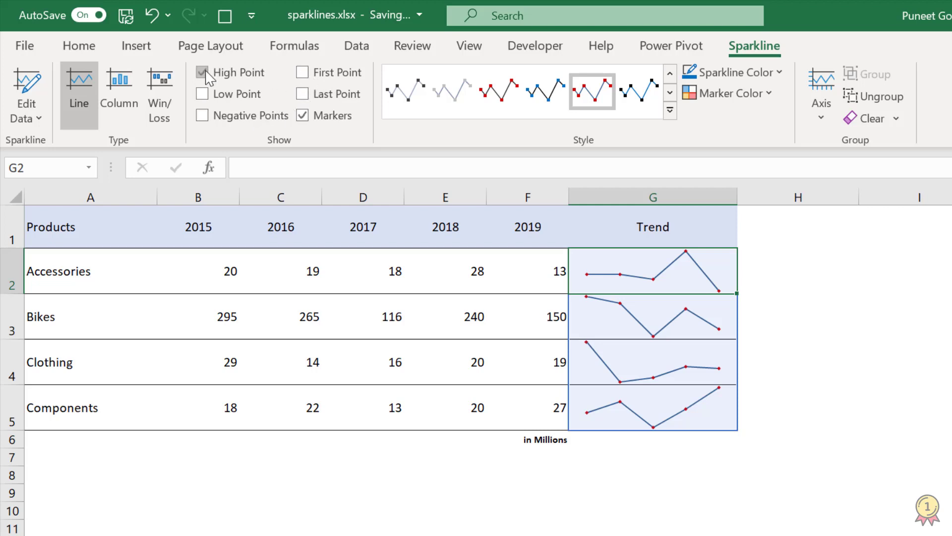
pyautogui.click(203, 73)
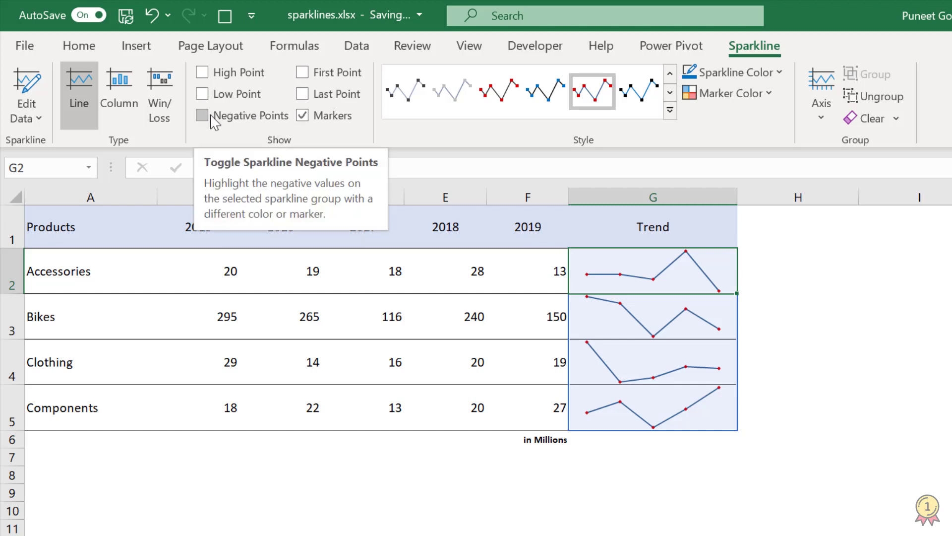
# Preview the sparkline style gallery without changes and set the sparkline colour to green.
pyautogui.click(670, 111)
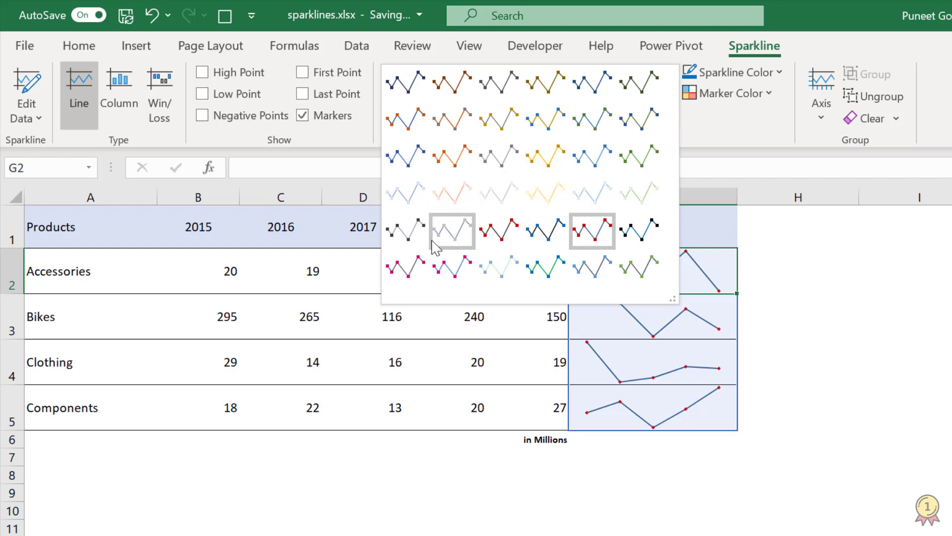
pyautogui.click(705, 129)
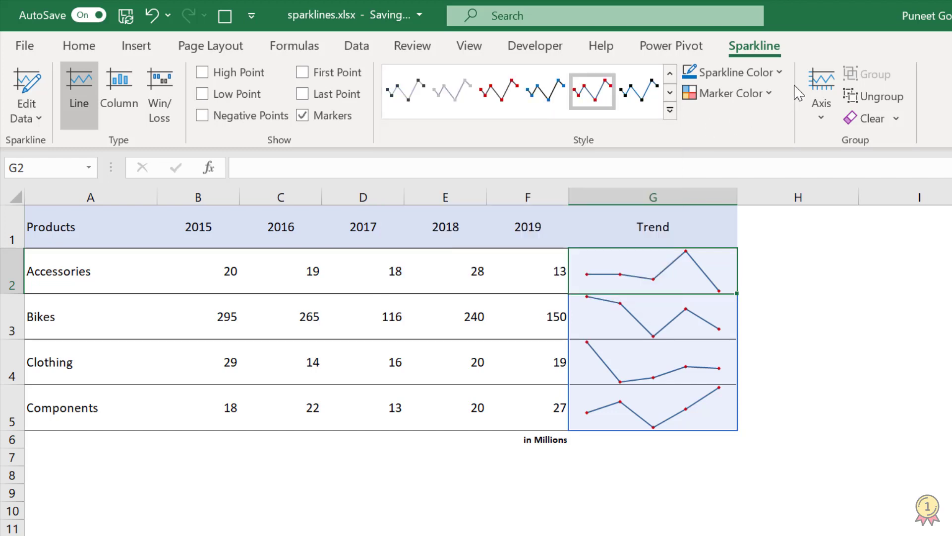
pyautogui.click(780, 73)
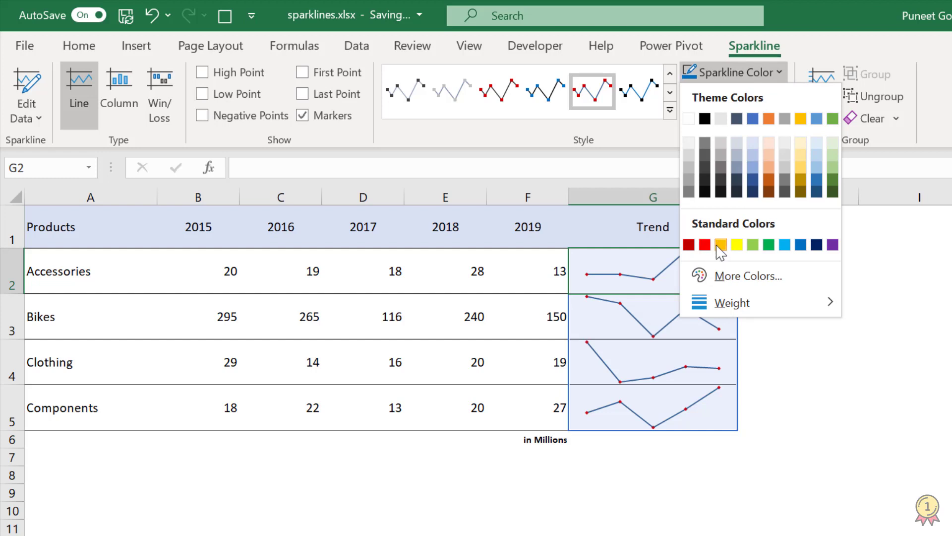
pyautogui.press('Escape')
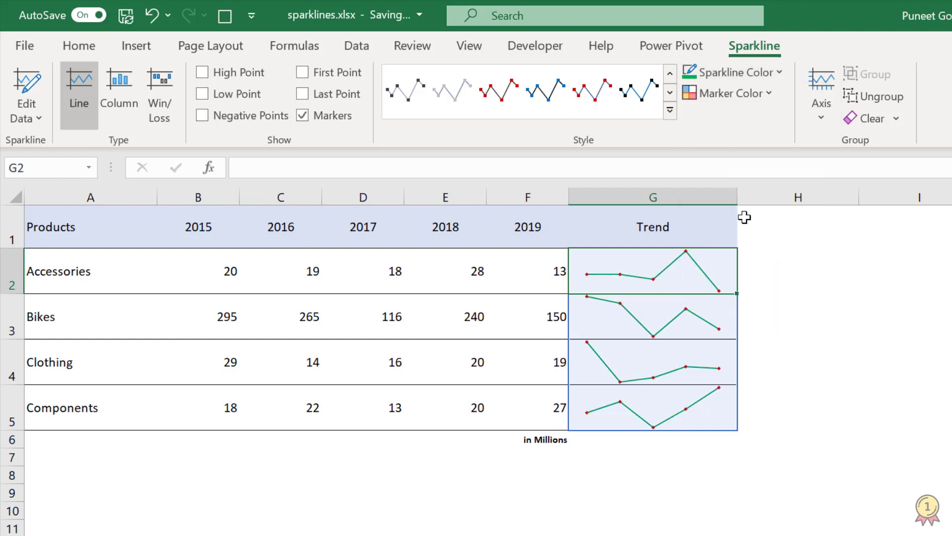
# Browse the sparkline Marker Color options.
pyautogui.click(770, 99)
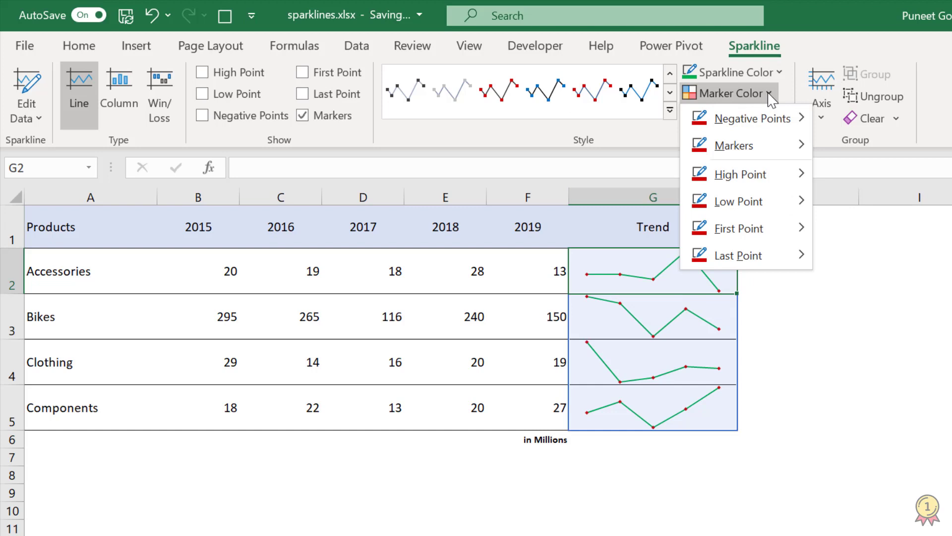
pyautogui.moveTo(771, 128)
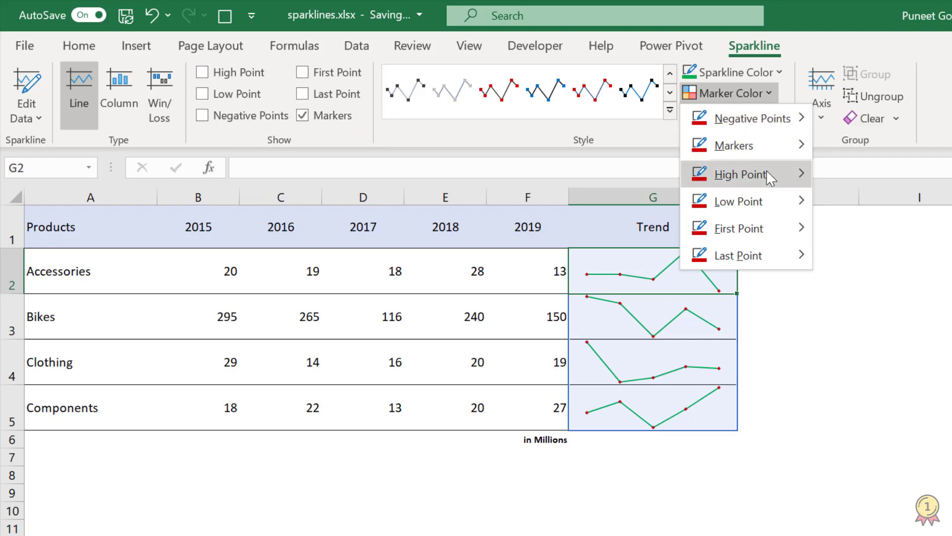
pyautogui.moveTo(767, 171)
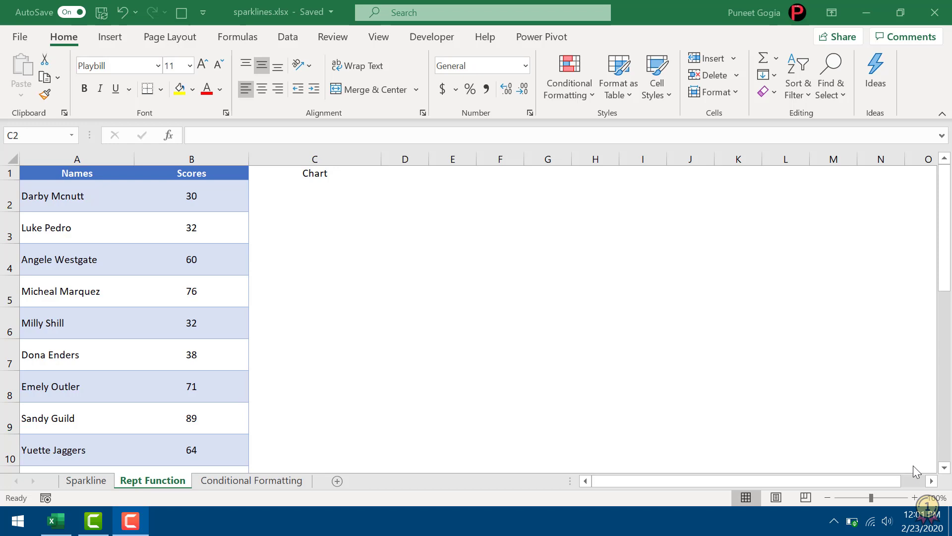
# Test a REPT formula in C2 that repeats "P" five times.
pyautogui.write('=REPT(')
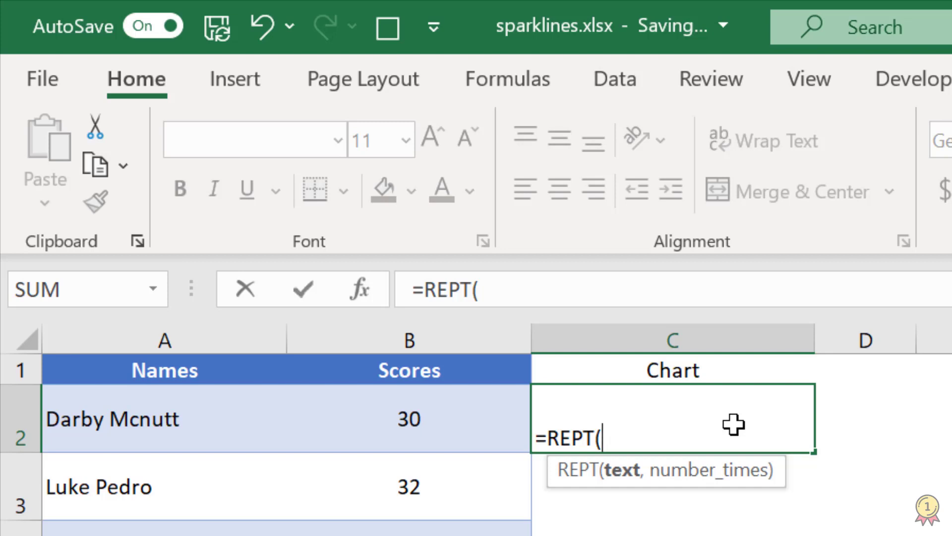
pyautogui.write(',')
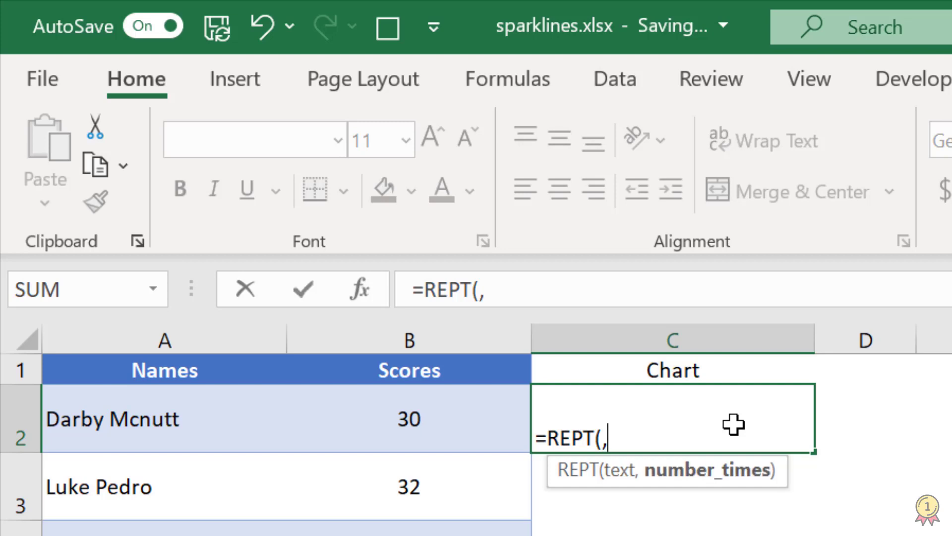
pyautogui.press('BackSpace')
pyautogui.write('P')
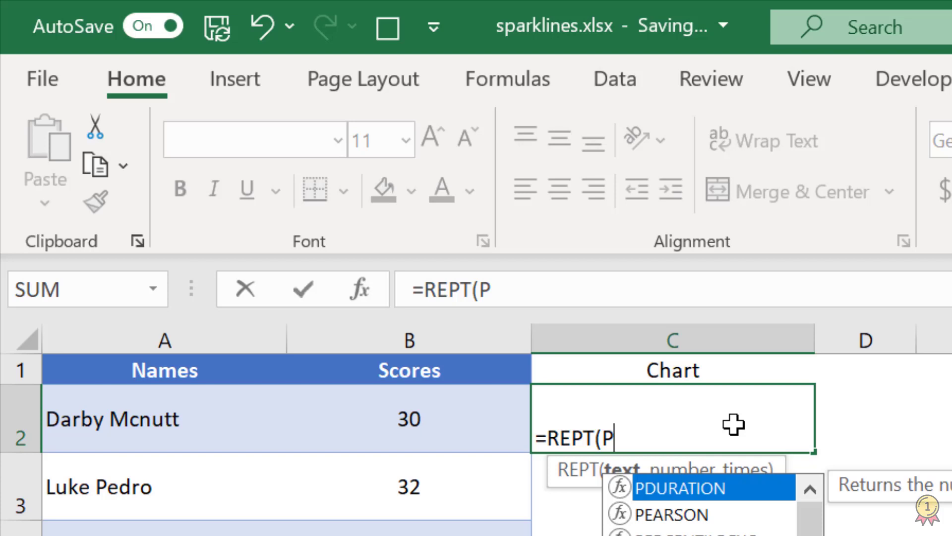
pyautogui.press('BackSpace')
pyautogui.write('"')
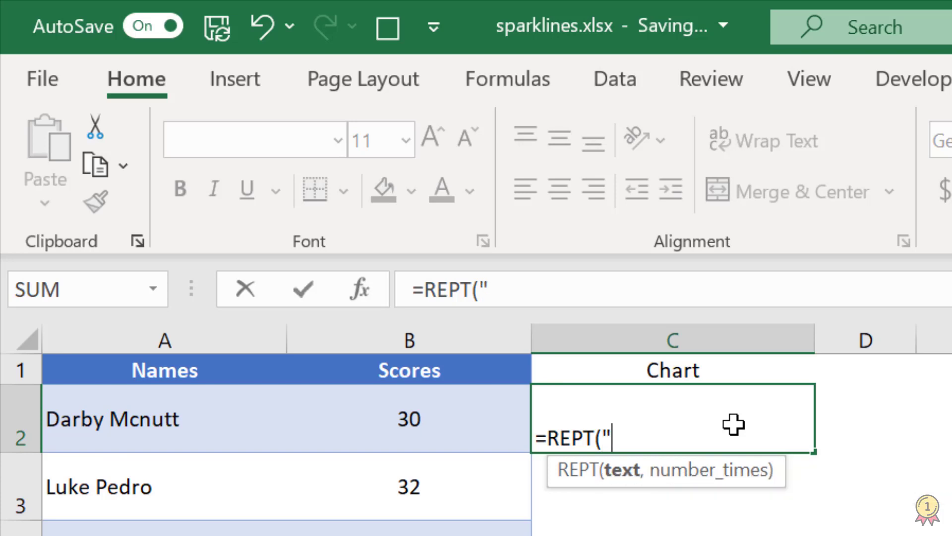
pyautogui.write('P",')
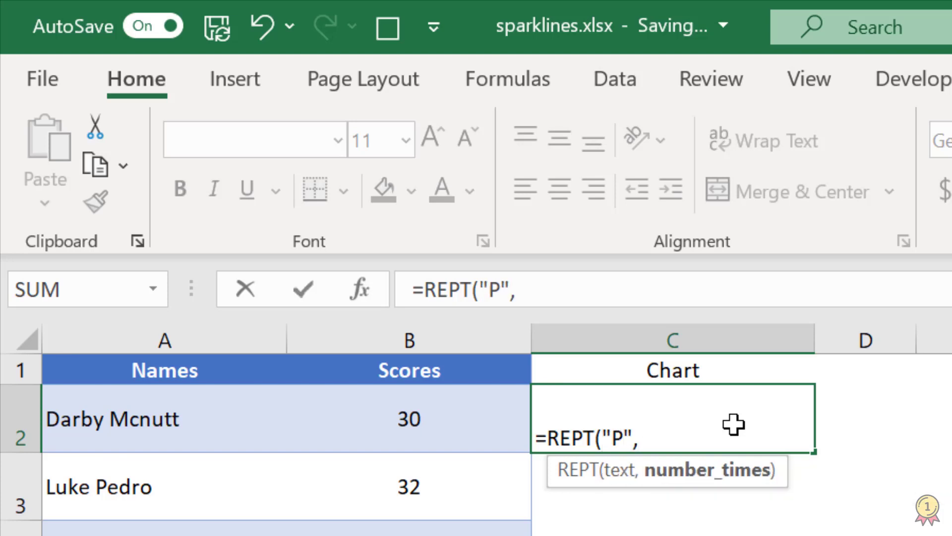
pyautogui.write('5)')
pyautogui.press('Return')
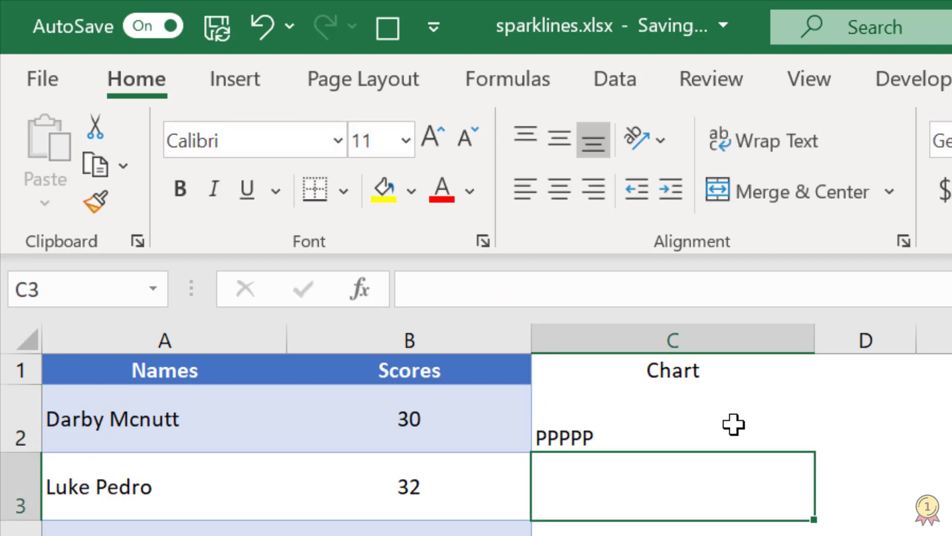
# Replace C2's test formula with =REPT("|",B2) so the pipes repeat by the score.
pyautogui.click(733, 424)
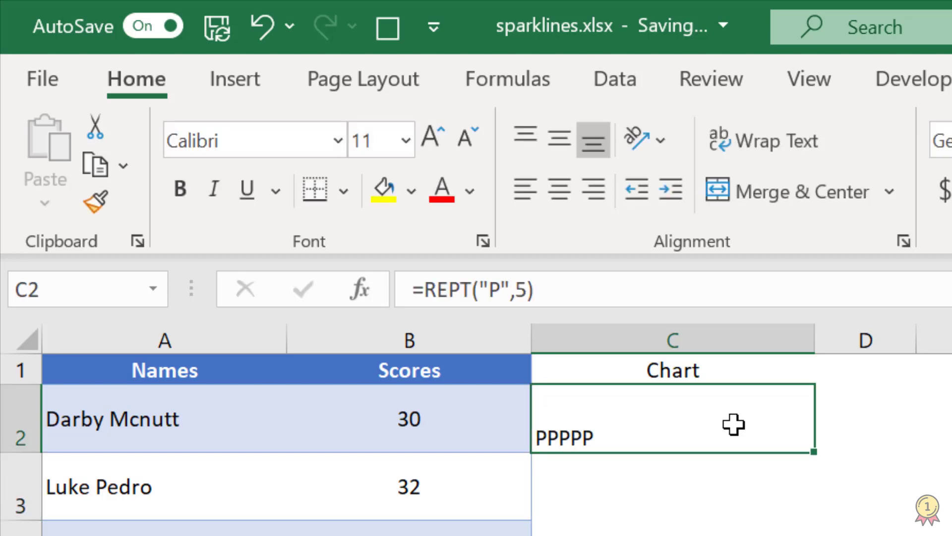
pyautogui.press('Delete')
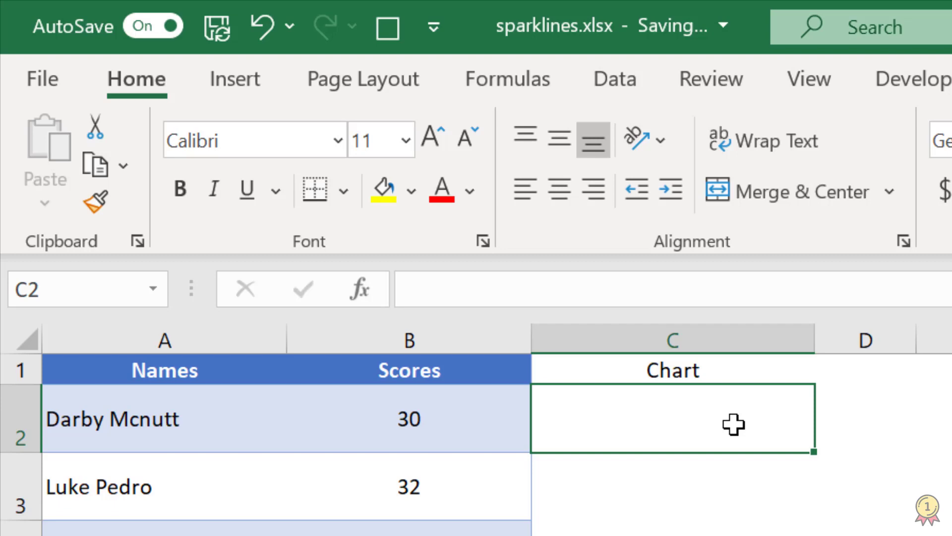
pyautogui.write('=REPT("')
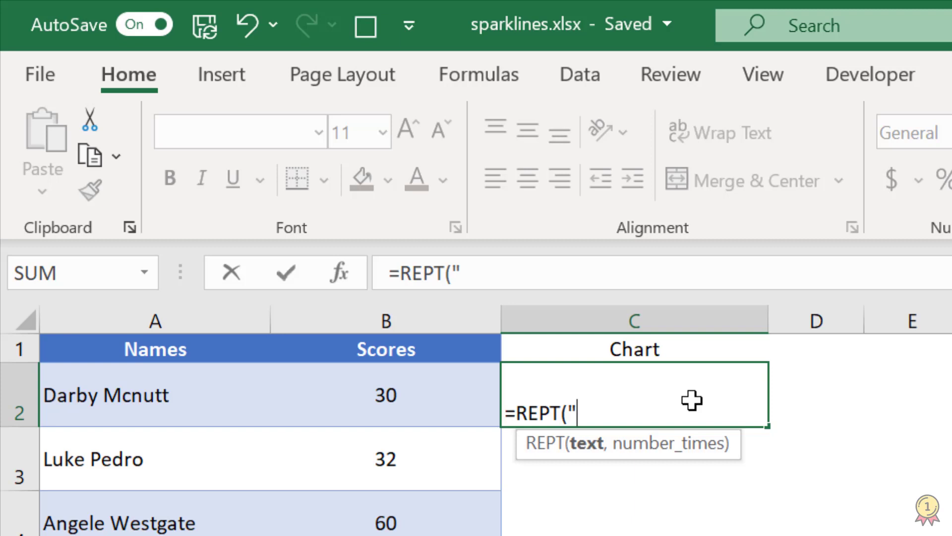
pyautogui.write('|",')
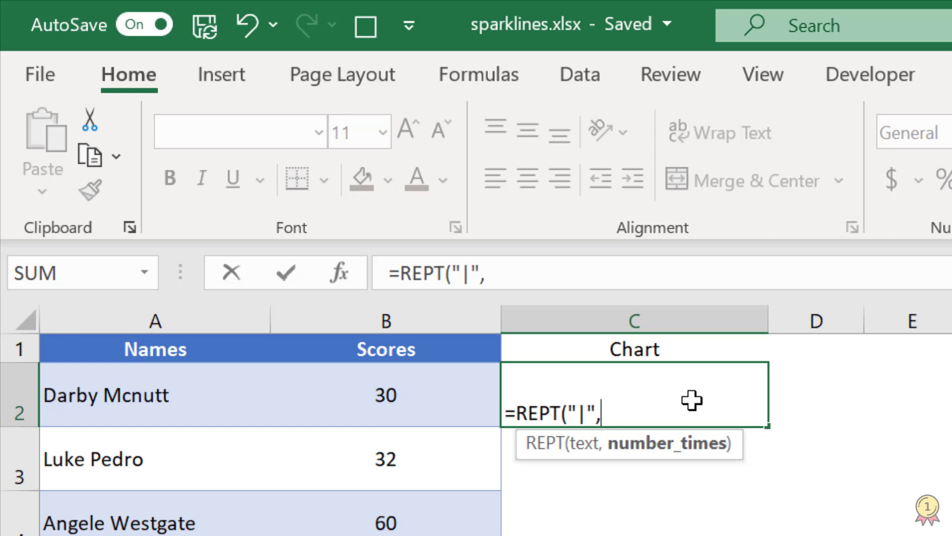
pyautogui.click(446, 383)
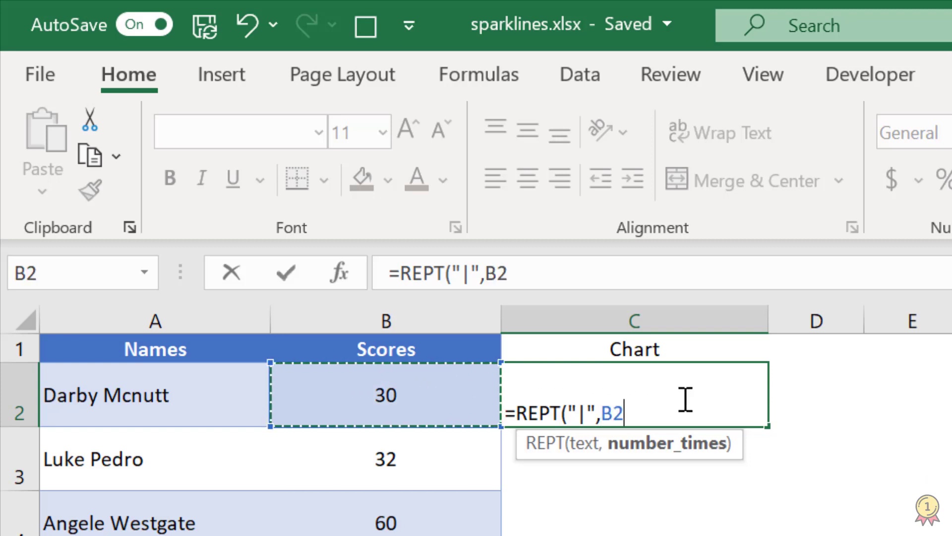
pyautogui.write(')')
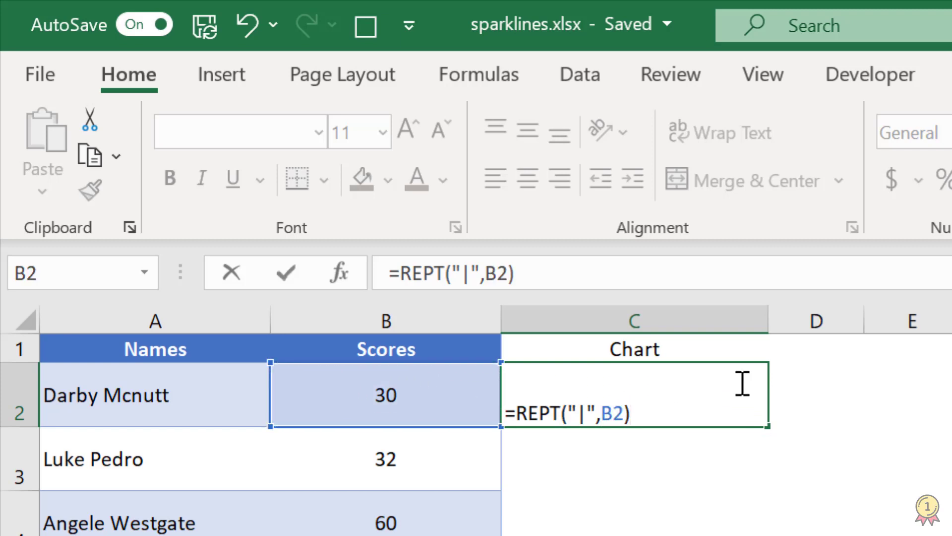
pyautogui.press('Return')
# Middle-align C2 and change its font to Playbill so the pipes form a solid bar.
pyautogui.click(740, 386)
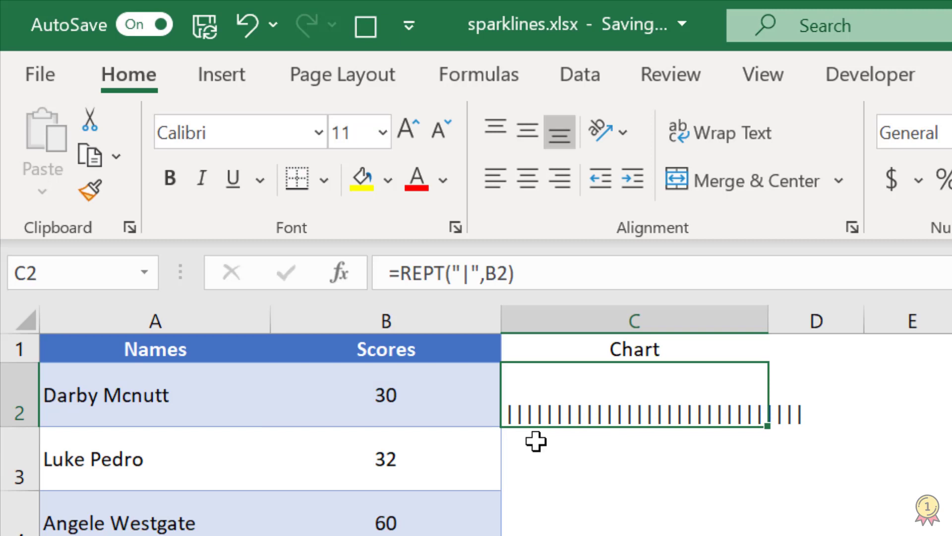
pyautogui.click(525, 139)
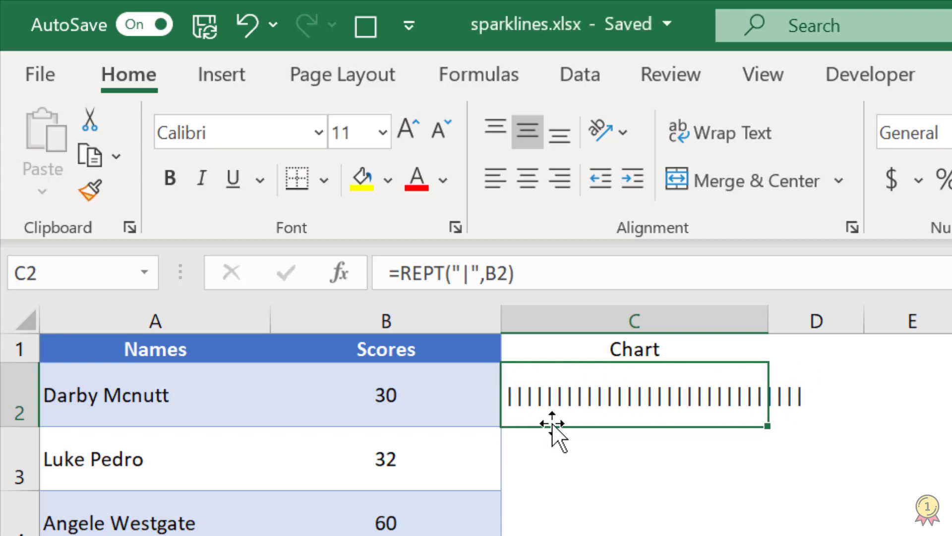
pyautogui.click(268, 133)
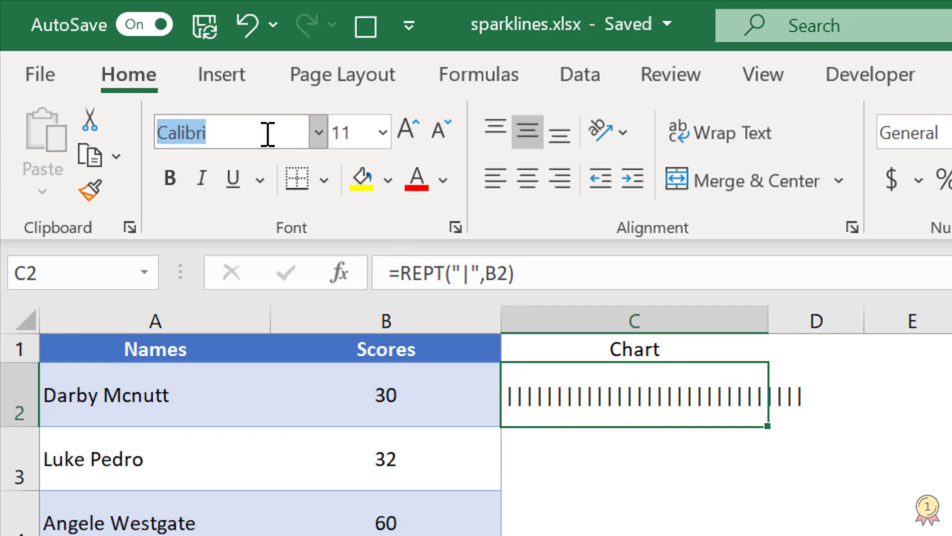
pyautogui.write('Playbill')
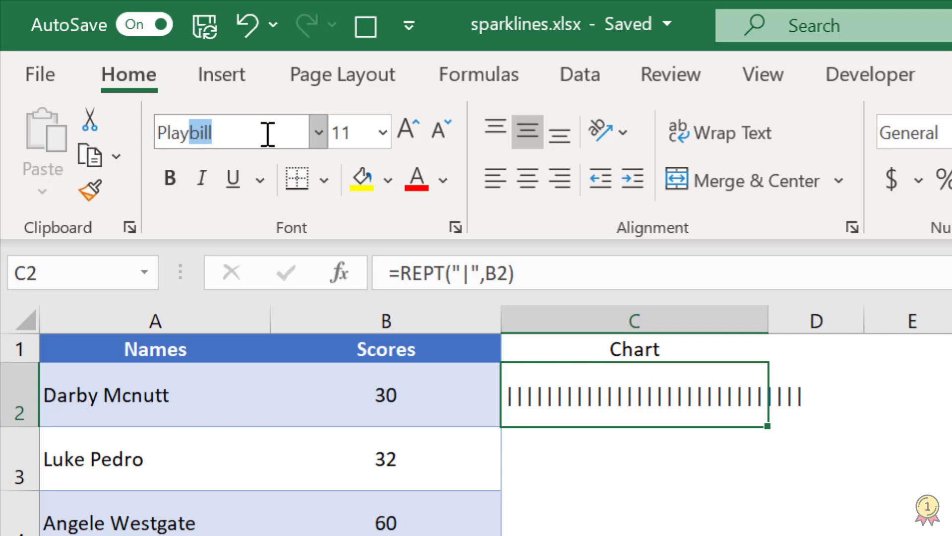
pyautogui.press('Return')
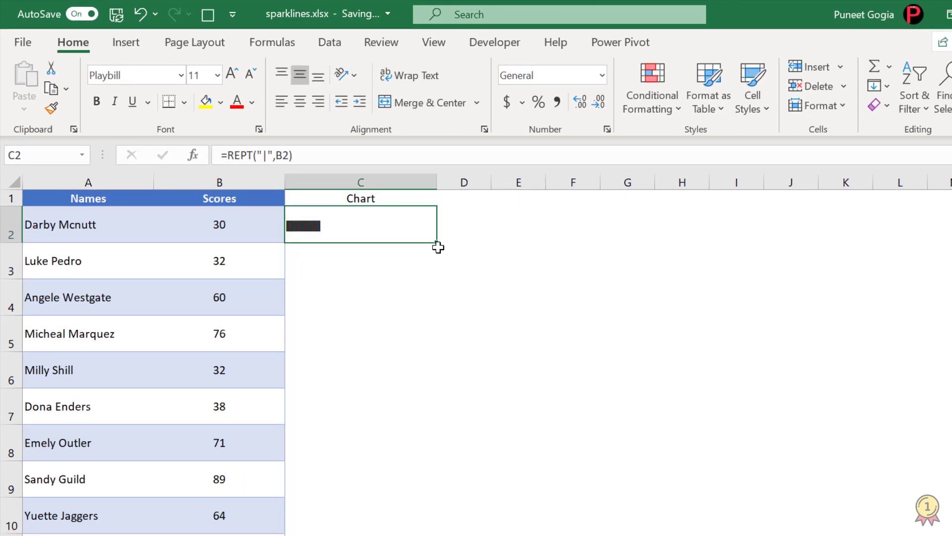
# Copy the REPT bar formula down to row 21 and colour the Chart column bars green.
pyautogui.moveTo(438, 244); pyautogui.dragTo(437, 464)
pyautogui.click(365, 220)
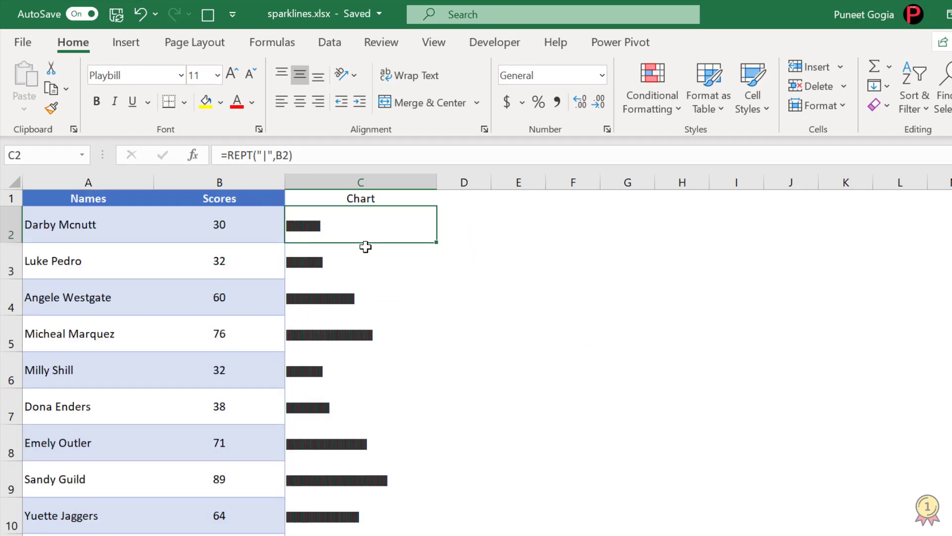
pyautogui.moveTo(366, 238); pyautogui.dragTo(333, 504)
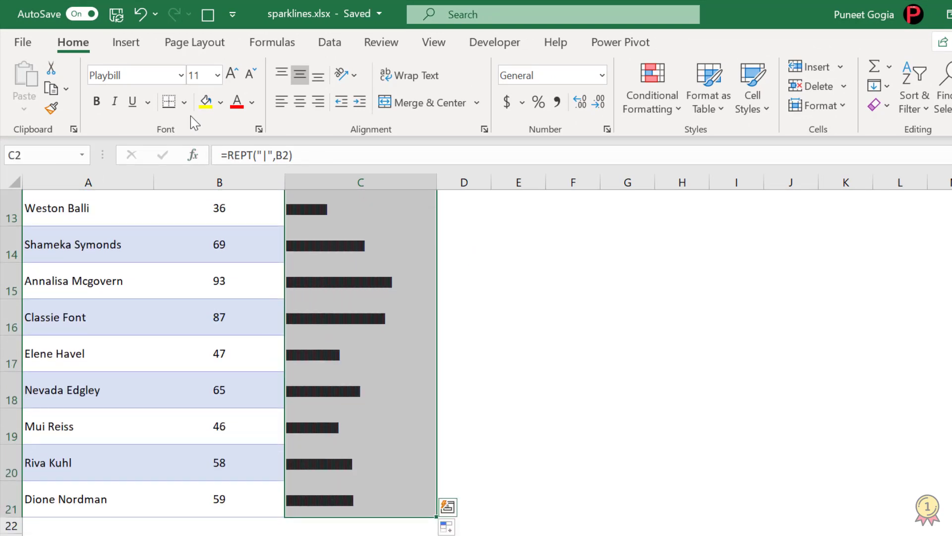
pyautogui.click(252, 103)
pyautogui.click(310, 288)
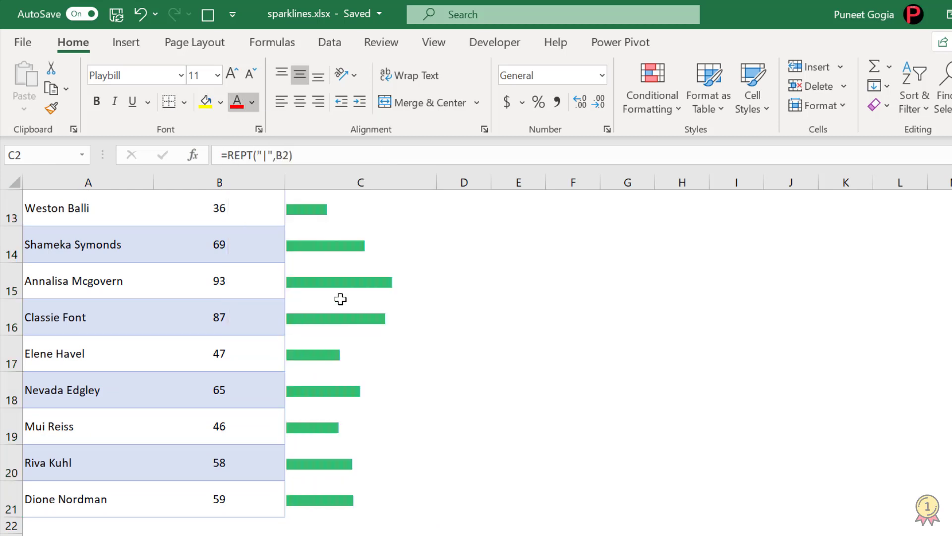
pyautogui.scroll(4, 340, 298)
pyautogui.click(336, 233)
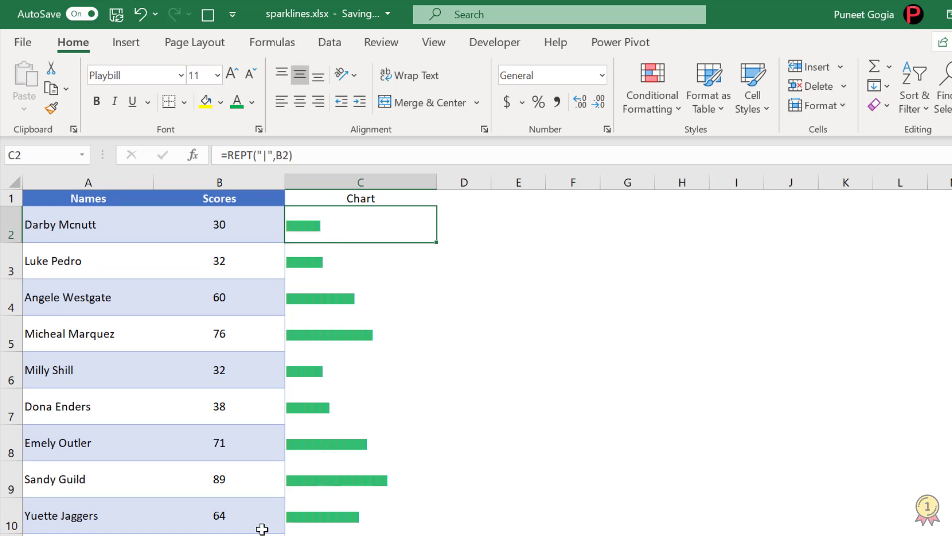
pyautogui.press('F10')
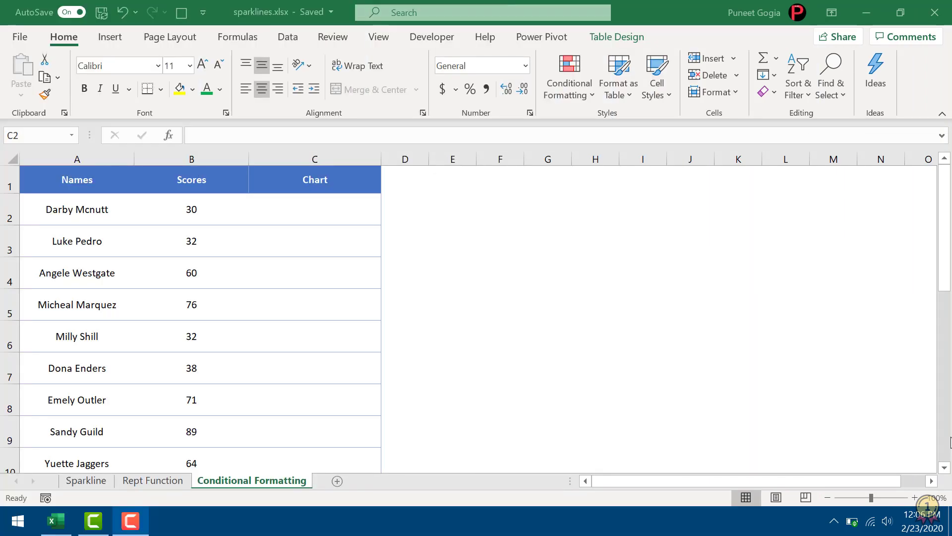
pyautogui.write('=')
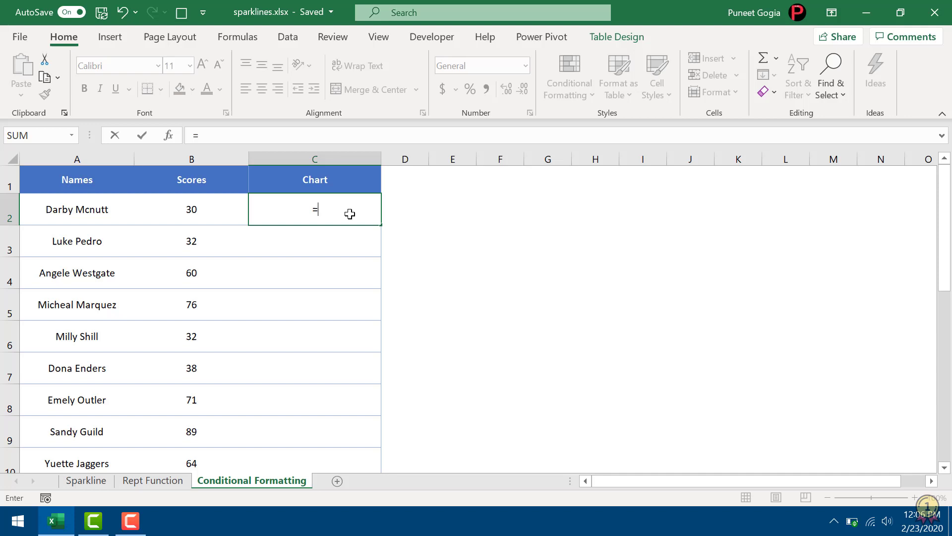
pyautogui.press('Left')
pyautogui.press('Return')
pyautogui.click(350, 214)
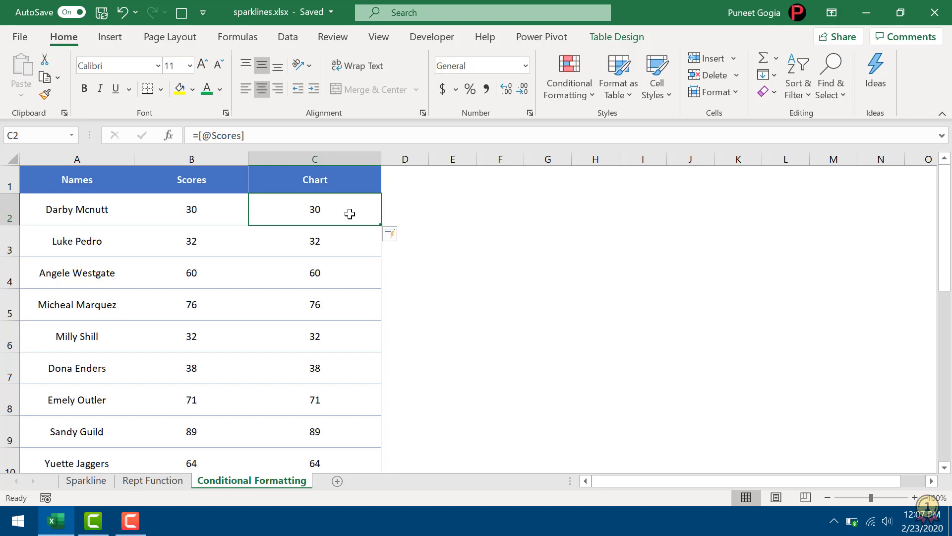
pyautogui.hotkey('ctrl', 'shift', 'Down')
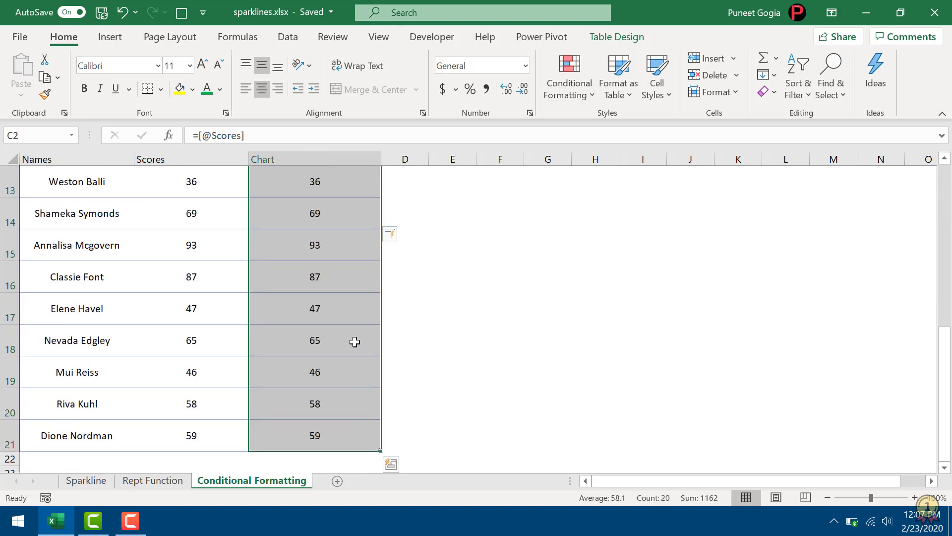
pyautogui.scroll(4, 355, 340)
# Apply green Solid Fill data bars to C2:C21 via Conditional Formatting.
pyautogui.click(569, 100)
pyautogui.moveTo(586, 193)
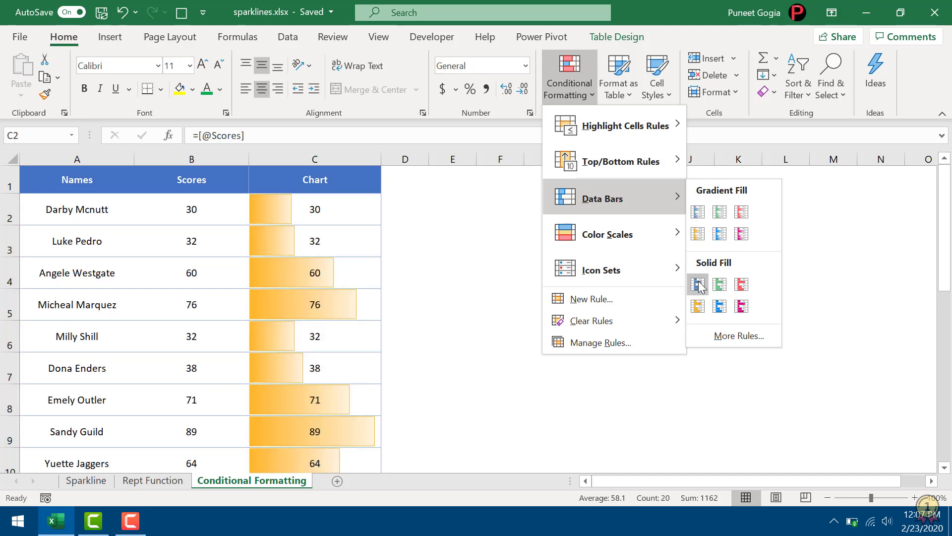
pyautogui.click(720, 286)
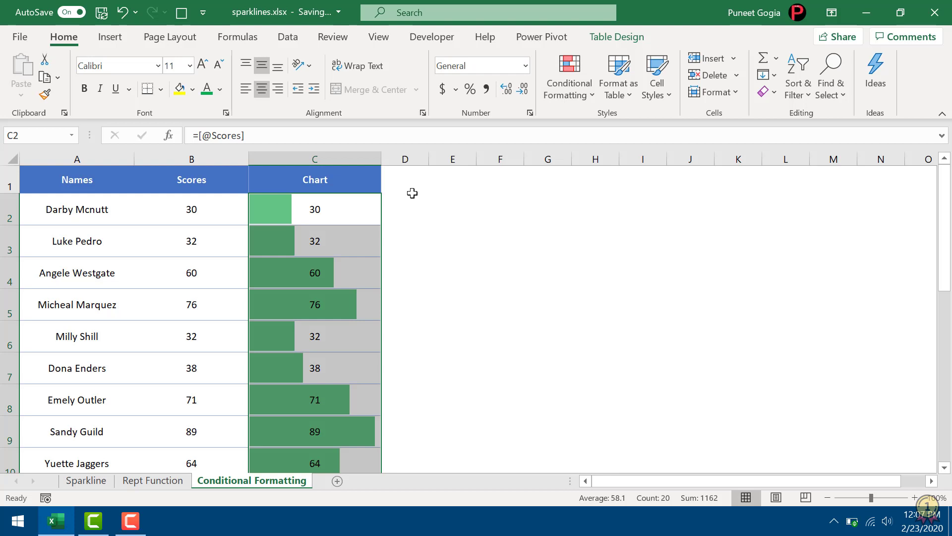
# Reopen the Conditional Formatting menu to review the new Data Bar rule.
pyautogui.click(568, 90)
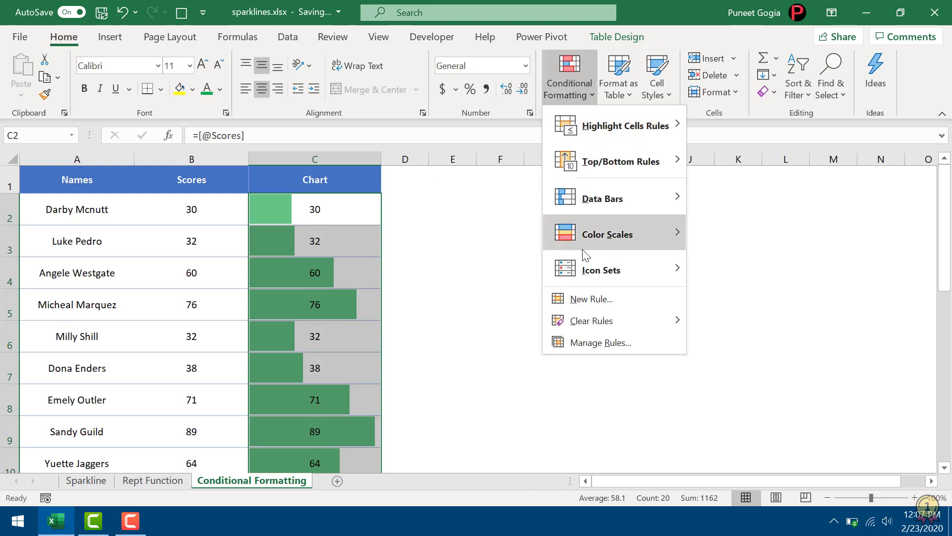
pyautogui.click(511, 148)
pyautogui.click(571, 95)
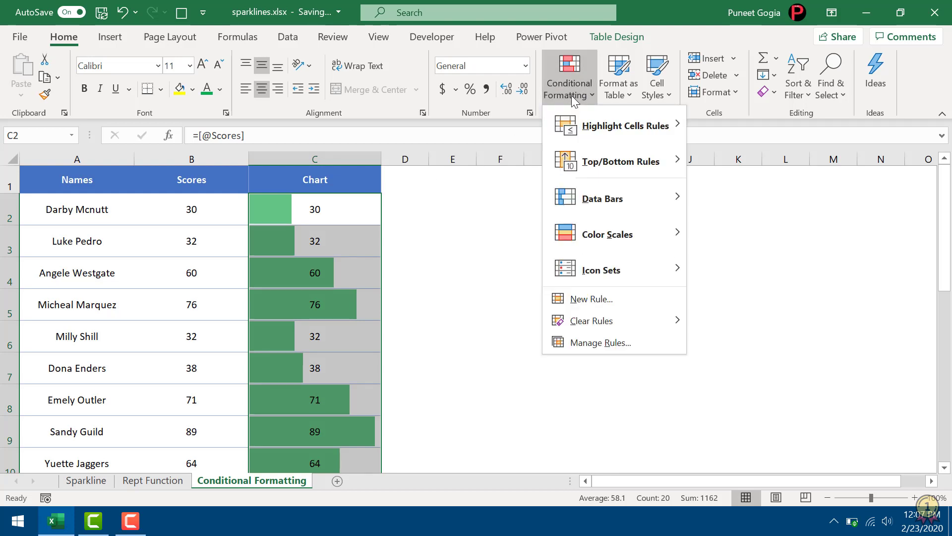
pyautogui.click(373, 218)
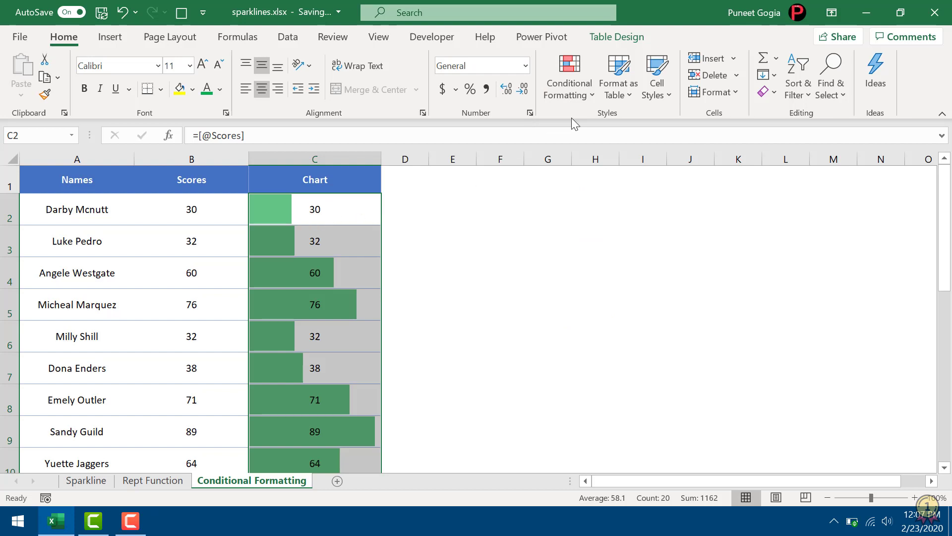
pyautogui.click(576, 92)
# Edit the Chart column's Data Bar rule to Show Bar Only, with a solid border and blue fill.
pyautogui.click(603, 343)
pyautogui.moveTo(552, 212); pyautogui.dragTo(600, 148)
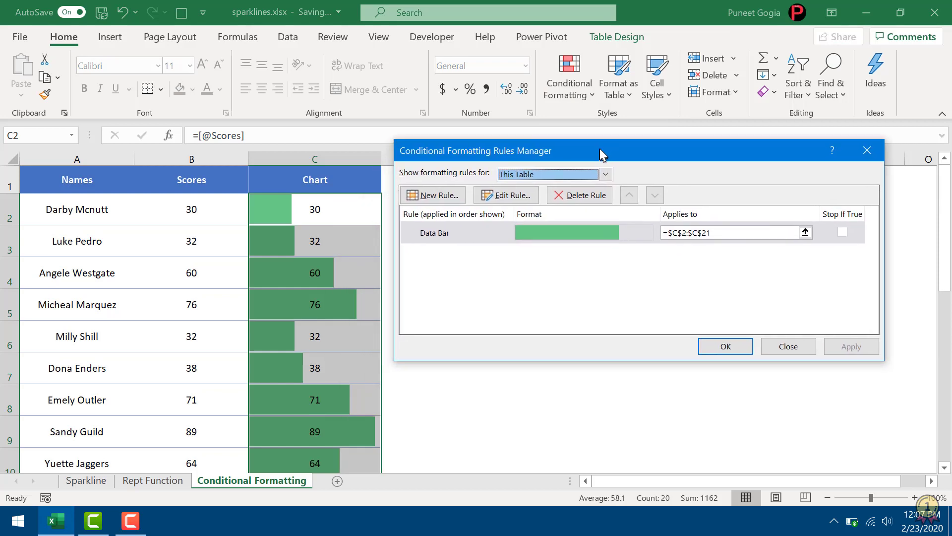
pyautogui.click(530, 196)
pyautogui.moveTo(552, 74); pyautogui.dragTo(473, 41)
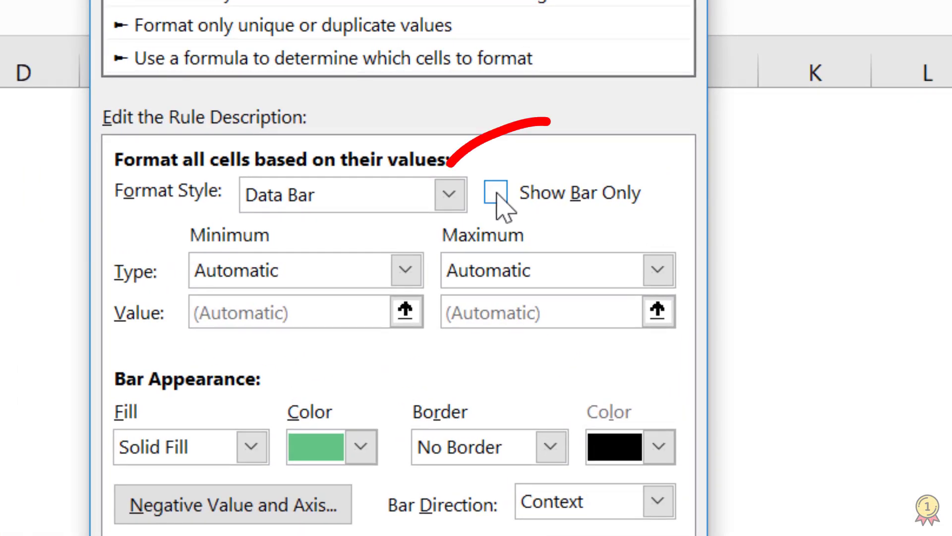
pyautogui.click(580, 206)
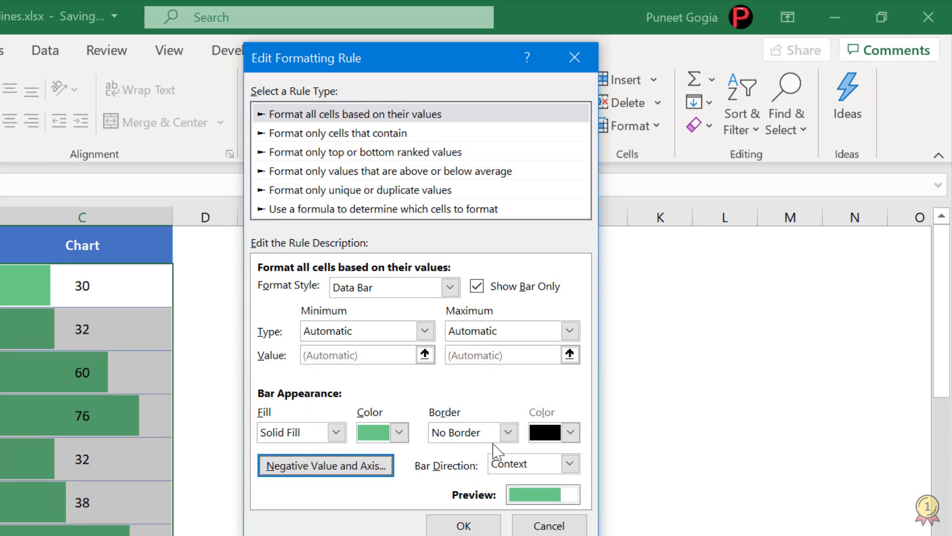
pyautogui.click(507, 432)
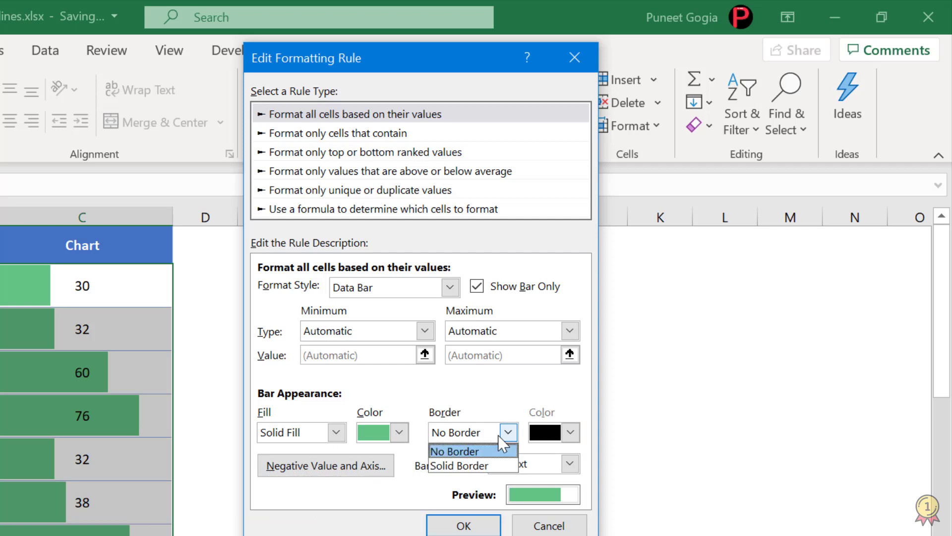
pyautogui.click(483, 465)
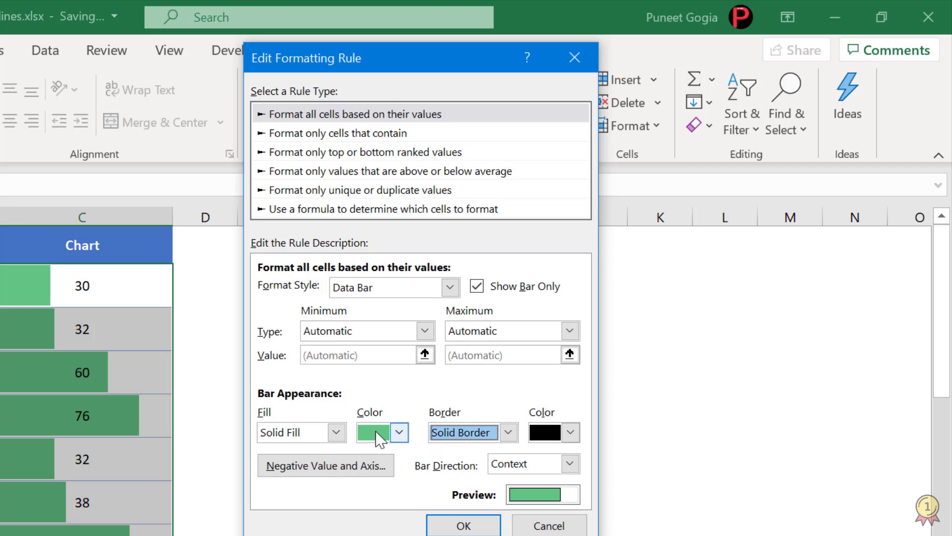
pyautogui.click(394, 432)
pyautogui.press('Escape')
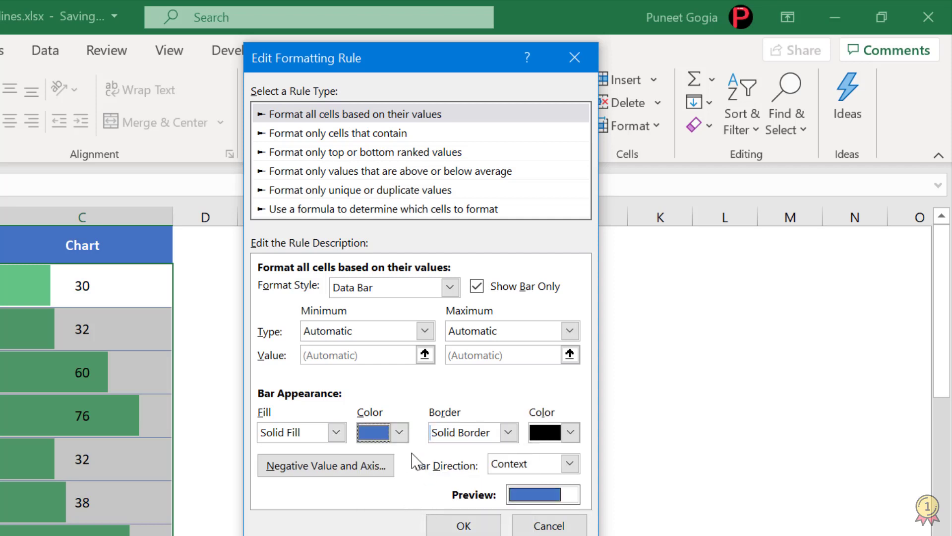
pyautogui.click(490, 531)
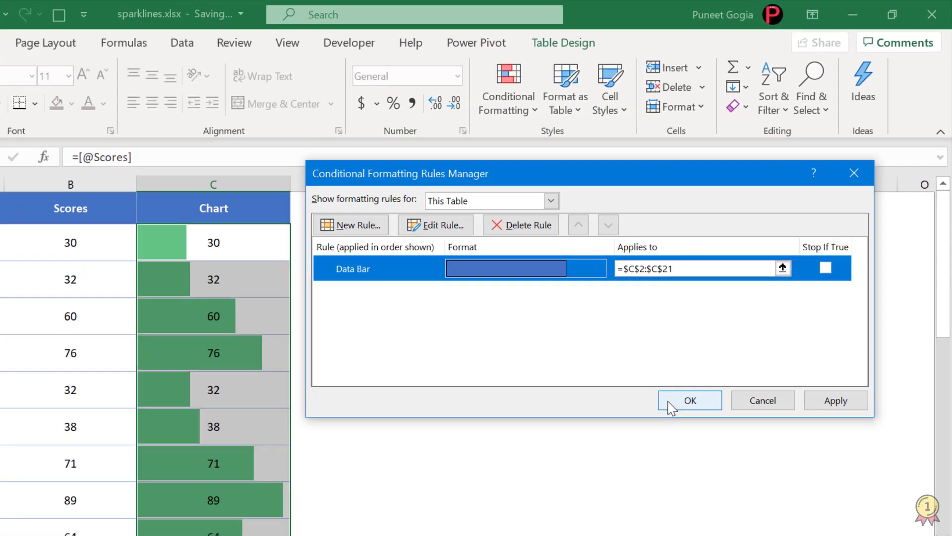
pyautogui.click(640, 472)
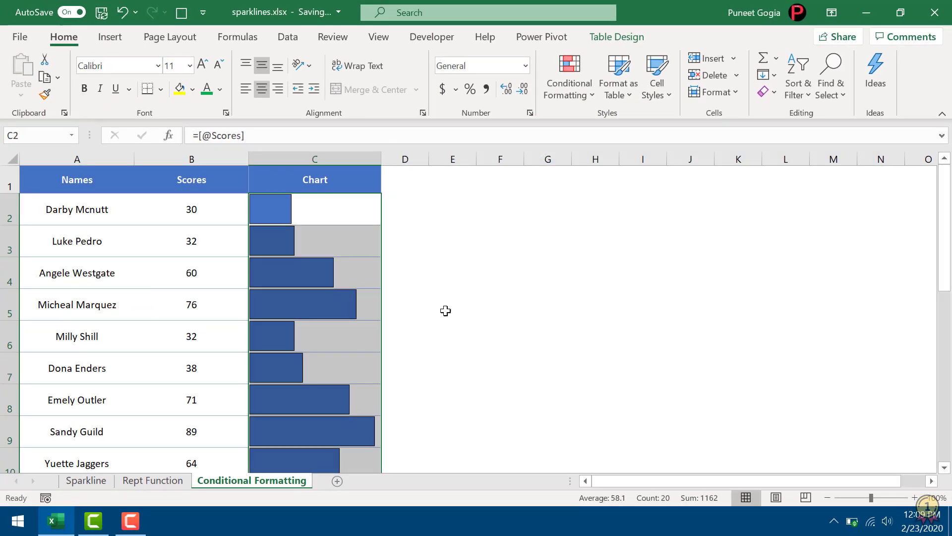